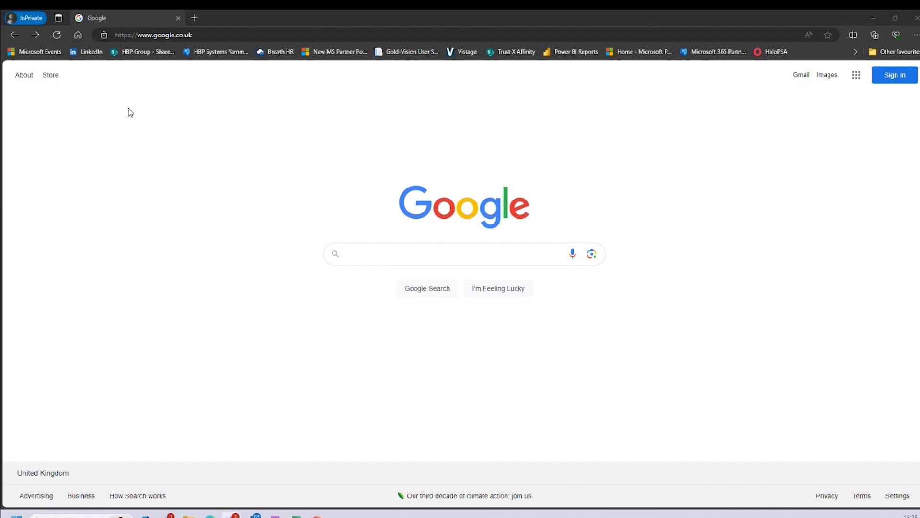
Go to hbp.support in Edge to load the HBP Group Support Portal login page
{"action": "left_click", "coordinate": [203, 35]}
{"action": "type", "text": "hbp.support"}
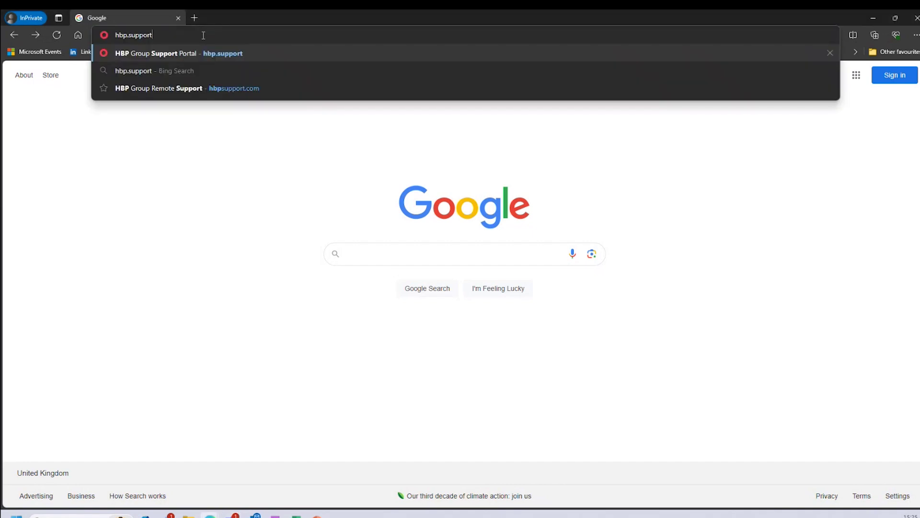
{"action": "key", "text": "Return"}
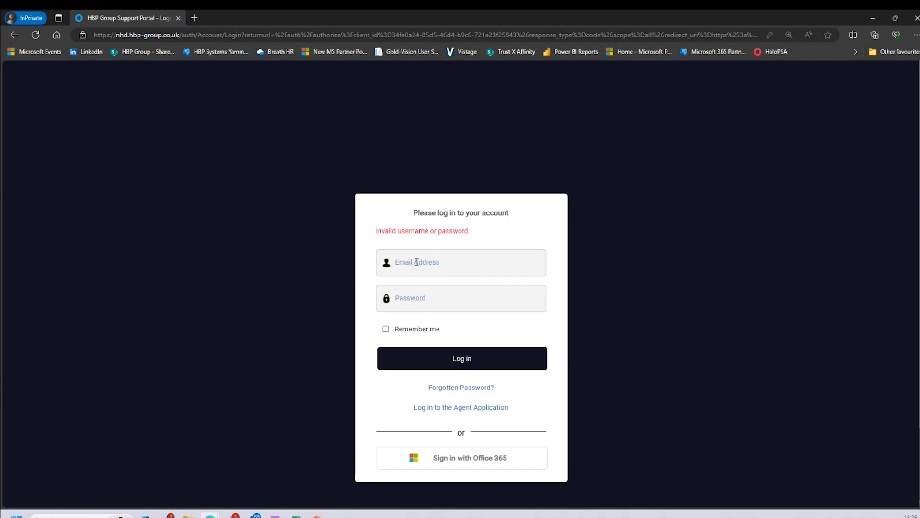
Log in with the saved email address and the account password
{"action": "left_click", "coordinate": [417, 261]}
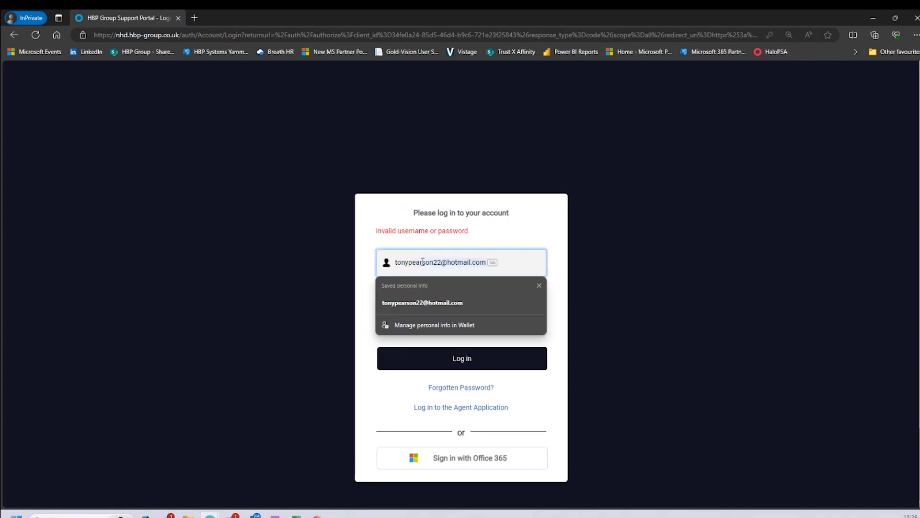
{"action": "left_click", "coordinate": [427, 303]}
{"action": "left_click", "coordinate": [438, 302]}
{"action": "type", "text": "p•••••••"}
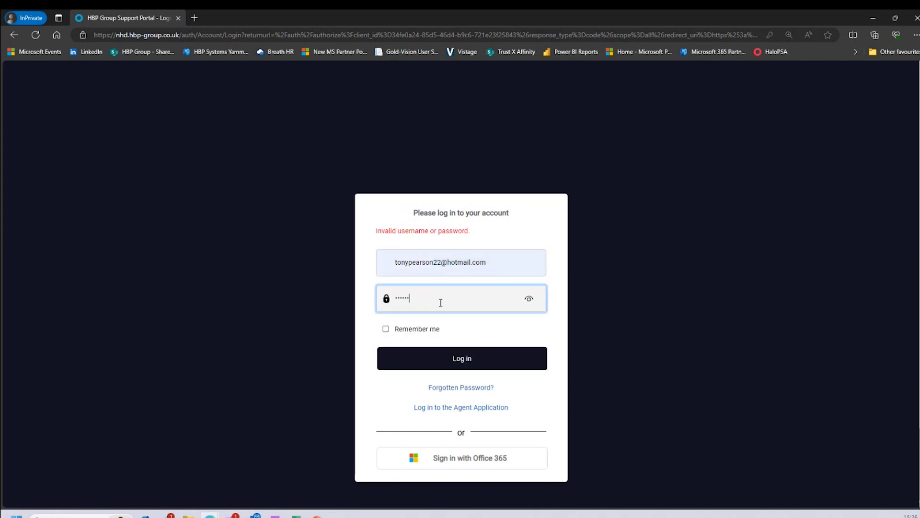
{"action": "left_click", "coordinate": [457, 357]}
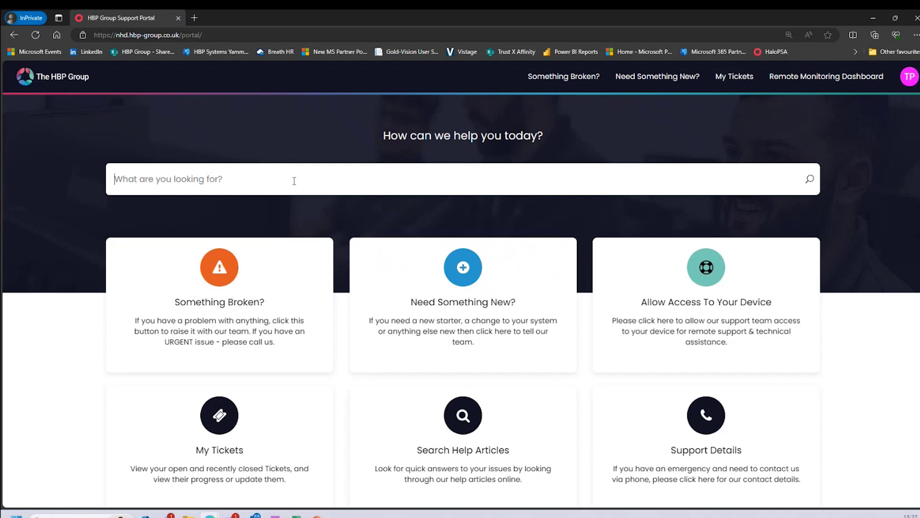
{"action": "type", "text": "office 365"}
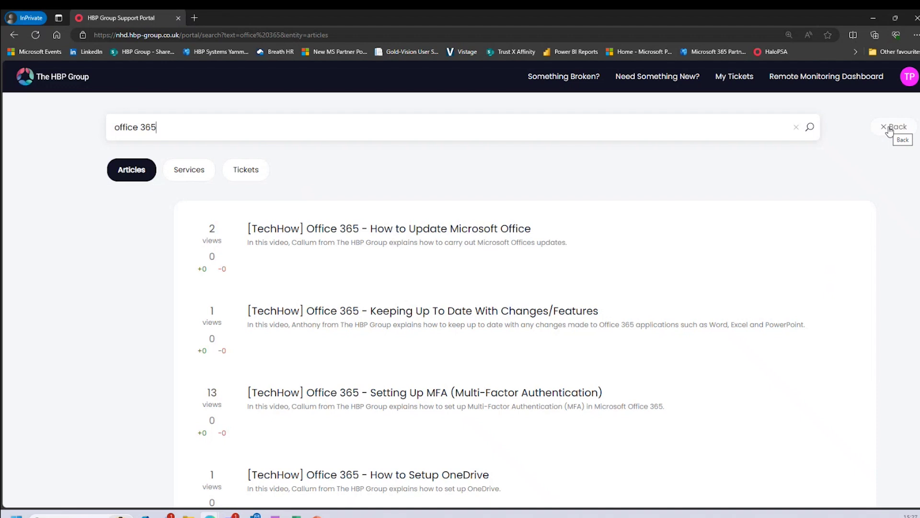
{"action": "left_click", "coordinate": [889, 128]}
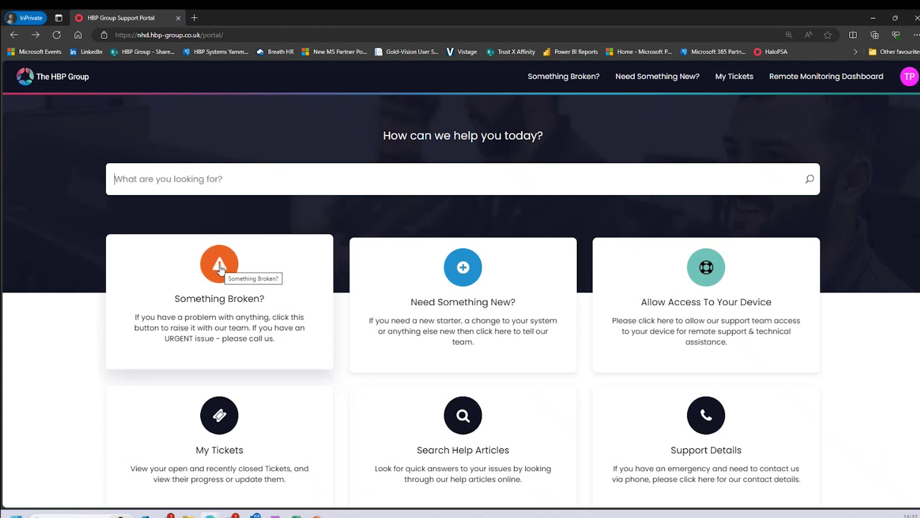
Start a Something Broken? ticket, opening an IT Incident New Ticket form with Summary selected
{"action": "left_click", "coordinate": [220, 268]}
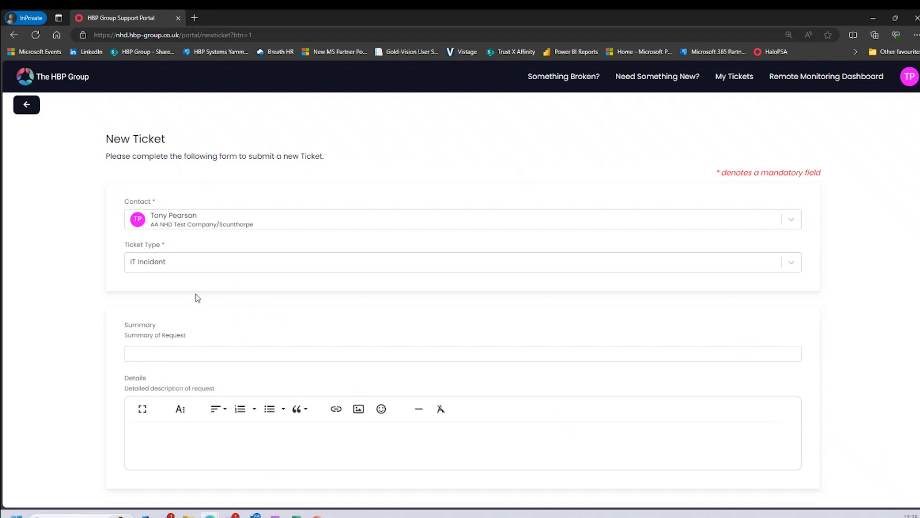
{"action": "left_click", "coordinate": [176, 353]}
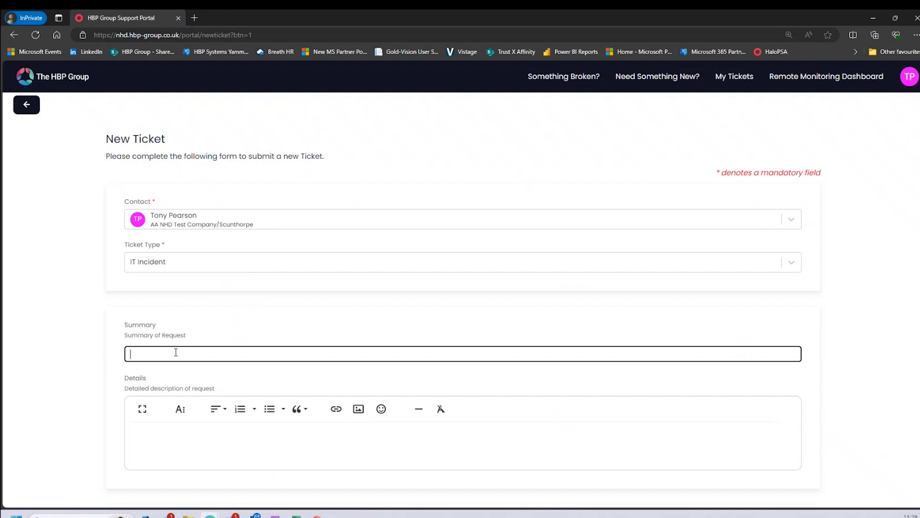
Enter 'Office 365 error 1234' as the ticket summary, correcting the stray letter
{"action": "type", "text": "Office 365 e"}
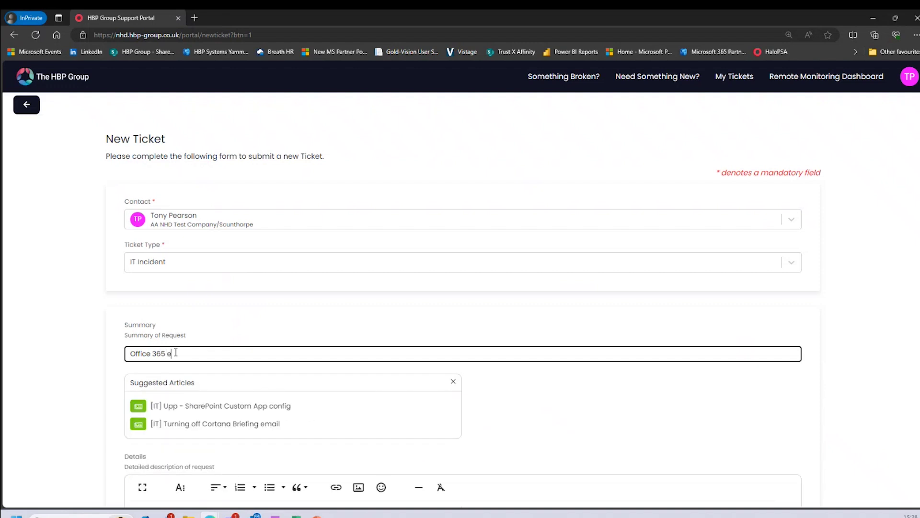
{"action": "key", "text": "BackSpace"}
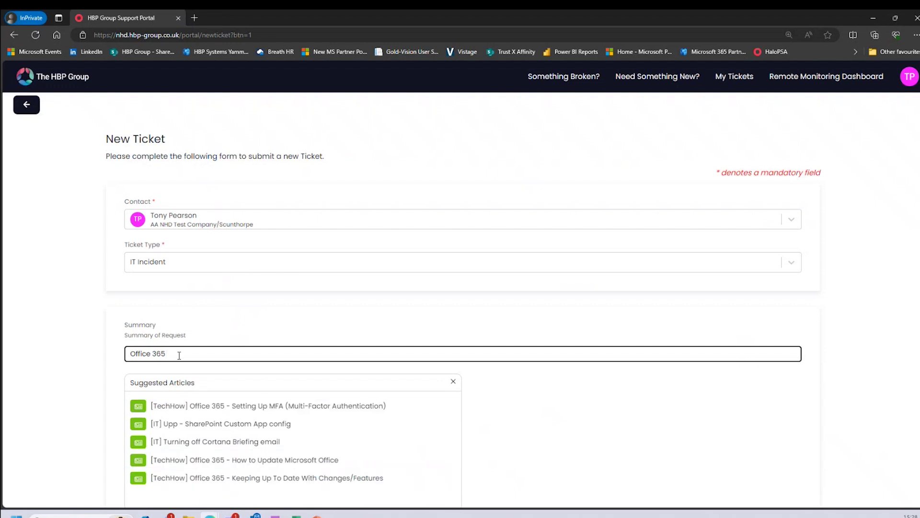
{"action": "type", "text": "error 12"}
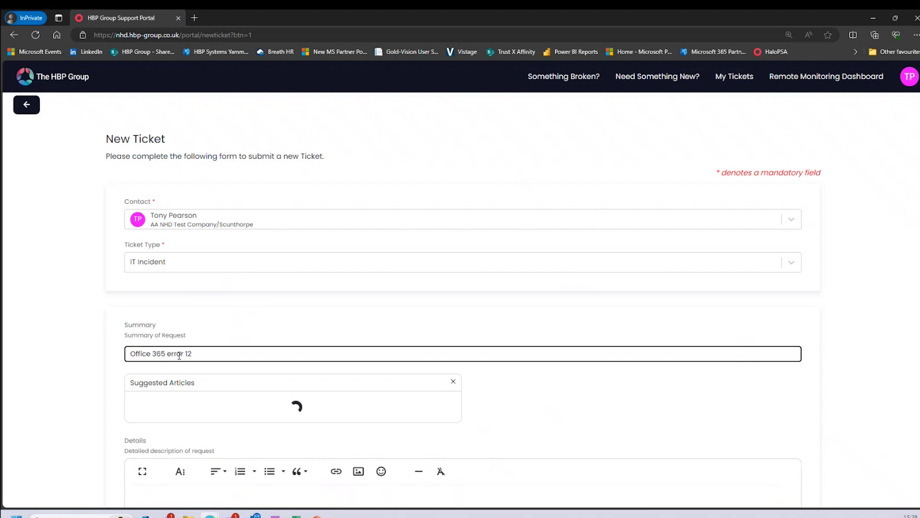
{"action": "type", "text": "34"}
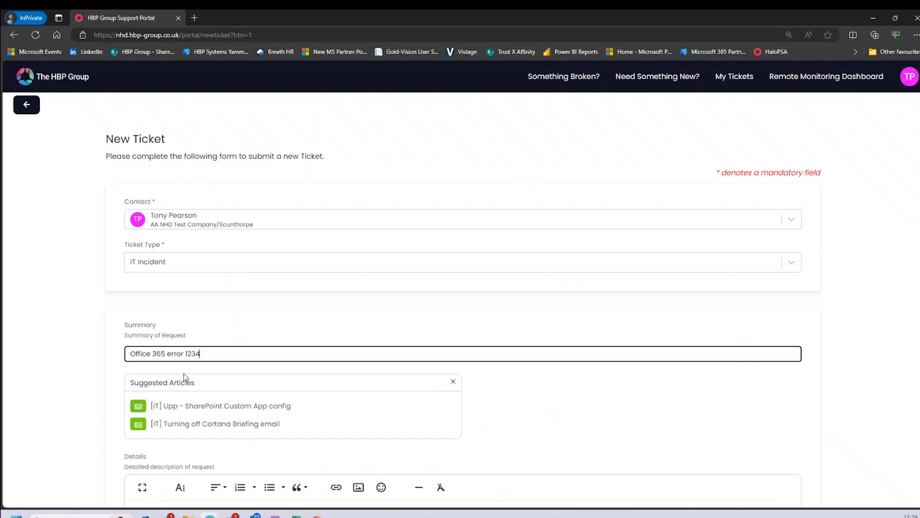
{"action": "left_click", "coordinate": [317, 319]}
Dismiss the Suggested Articles panel and bring up the Impact choices lower on the form
{"action": "left_click", "coordinate": [453, 381]}
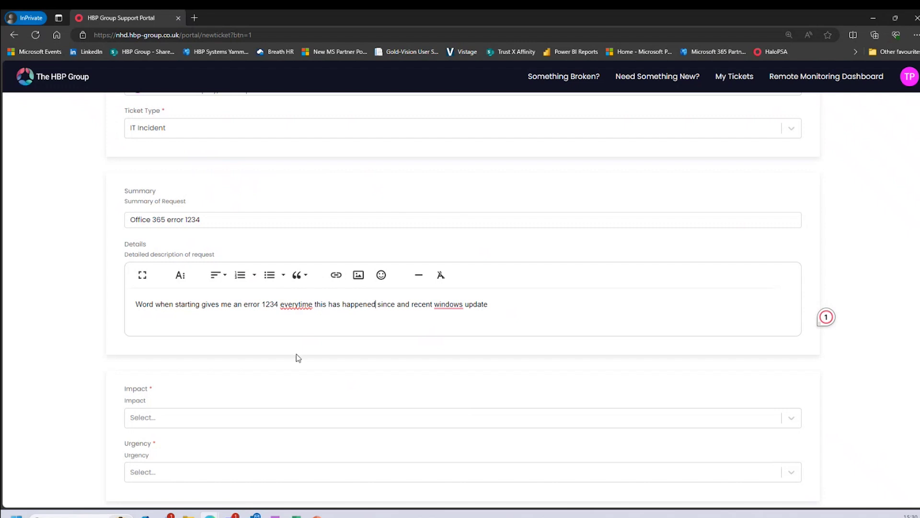
{"action": "scroll", "coordinate": [296, 356], "scroll_direction": "down", "scroll_amount": 2}
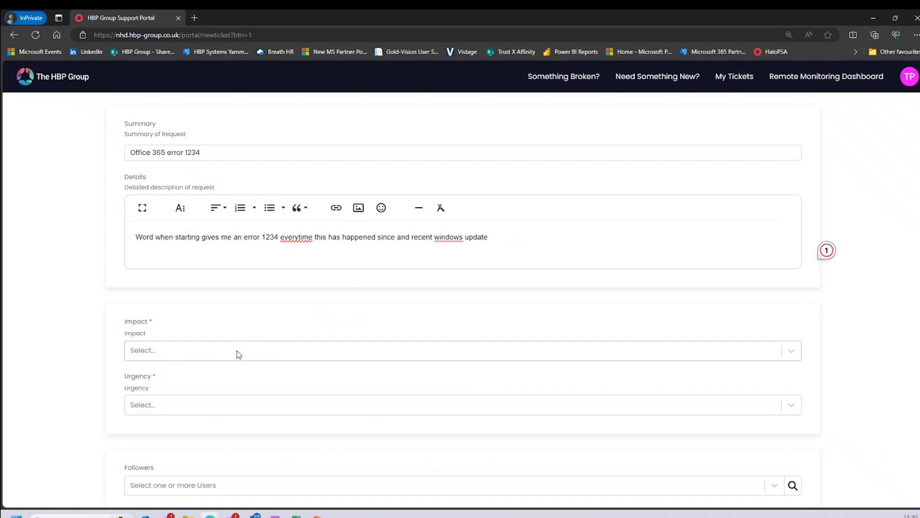
{"action": "left_click", "coordinate": [236, 350]}
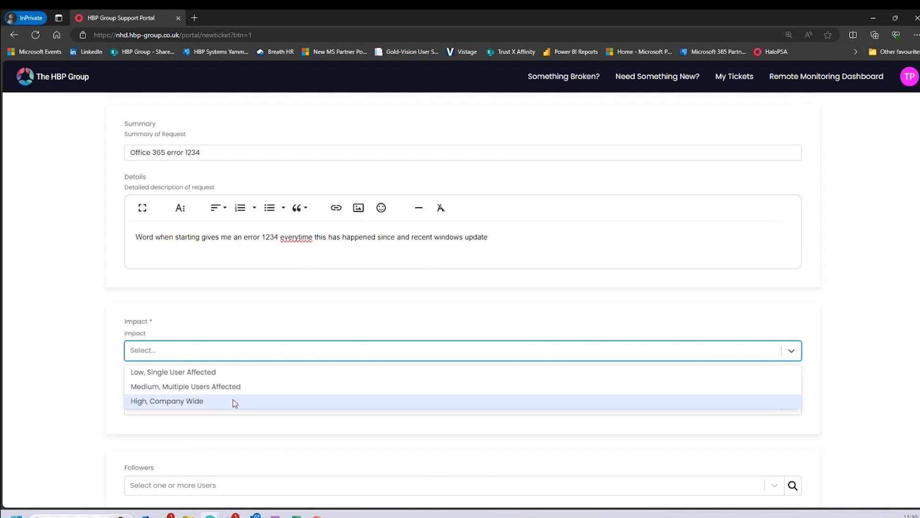
Choose Impact 'Low, Single User Affected' and Urgency 'Medium, Work functions are impaired'
{"action": "left_click", "coordinate": [219, 378]}
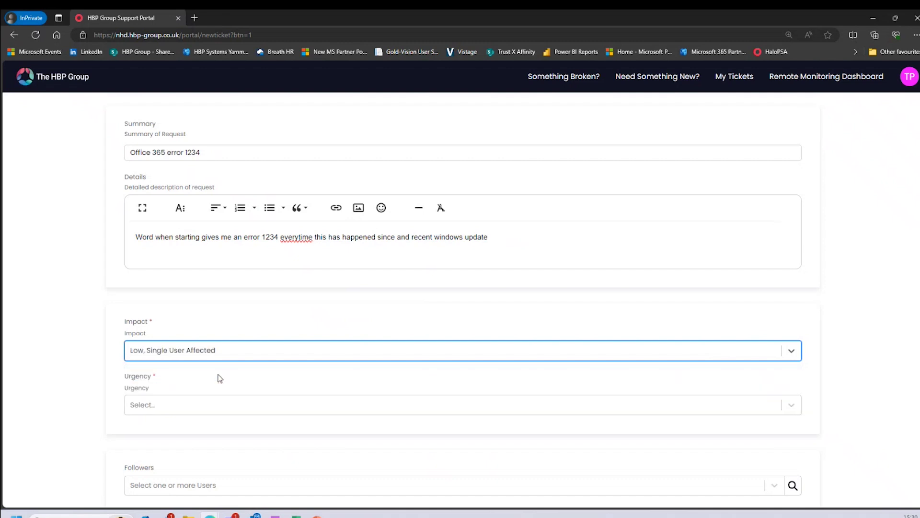
{"action": "left_click", "coordinate": [213, 407]}
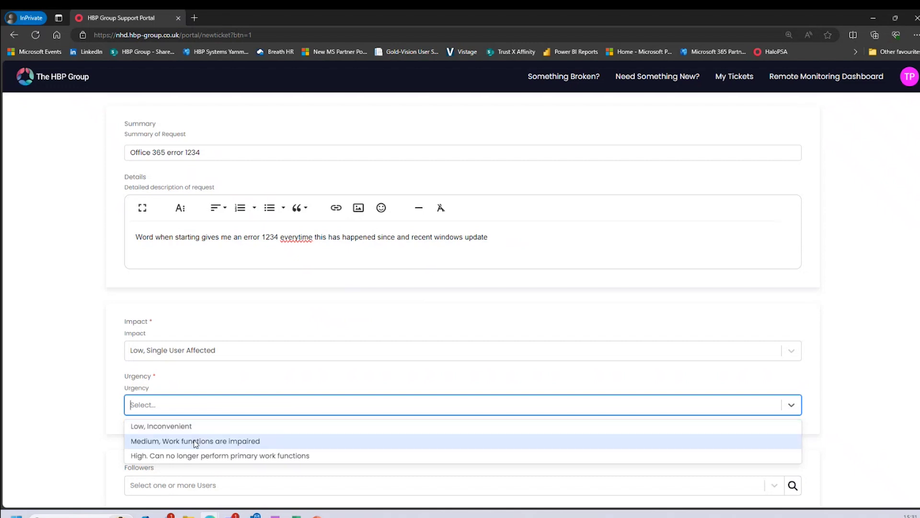
{"action": "left_click", "coordinate": [207, 441]}
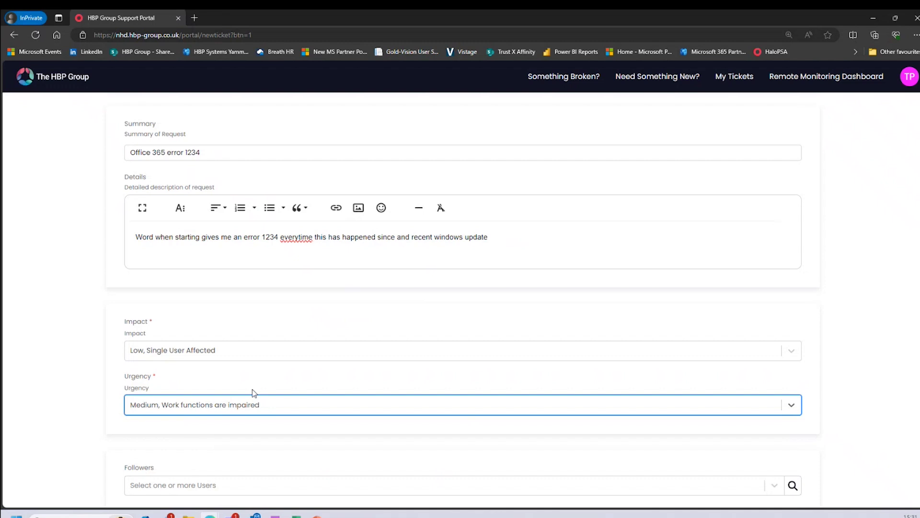
{"action": "scroll", "coordinate": [253, 393], "scroll_direction": "down", "scroll_amount": 5}
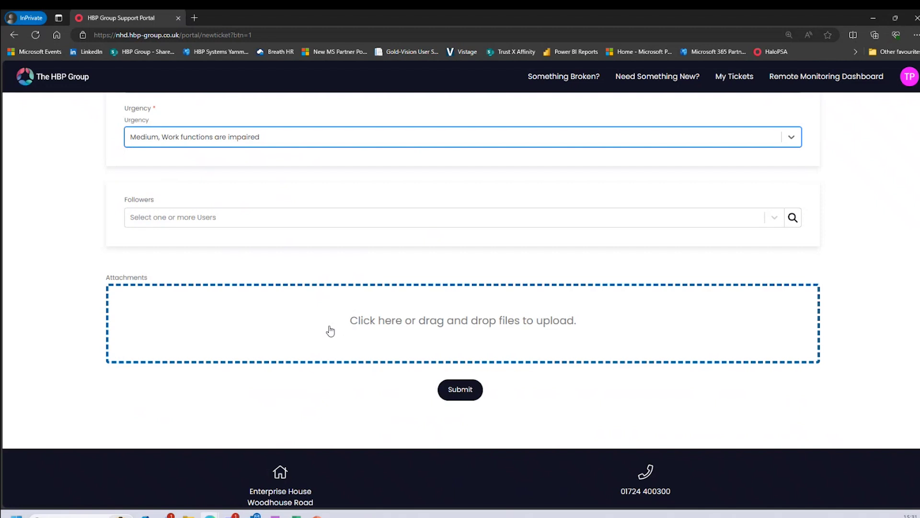
{"action": "left_click", "coordinate": [461, 392]}
{"action": "left_click", "coordinate": [461, 392]}
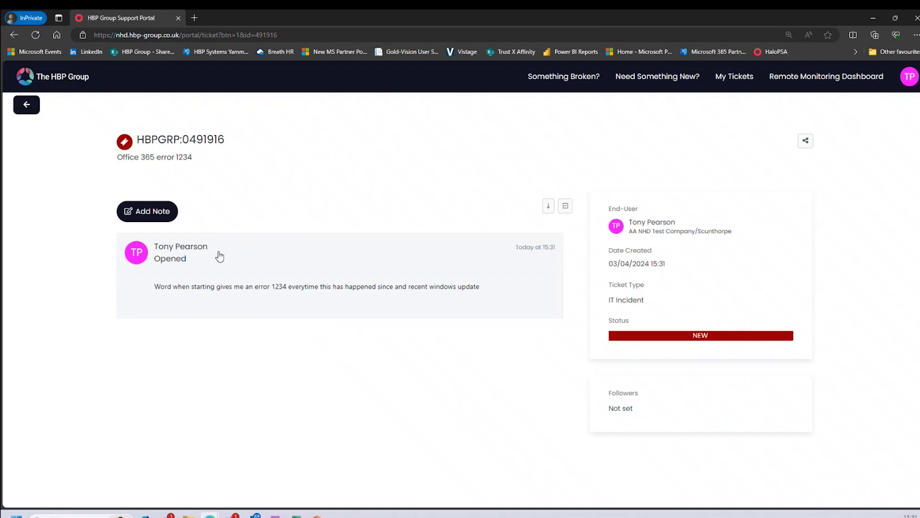
{"action": "left_click", "coordinate": [27, 108]}
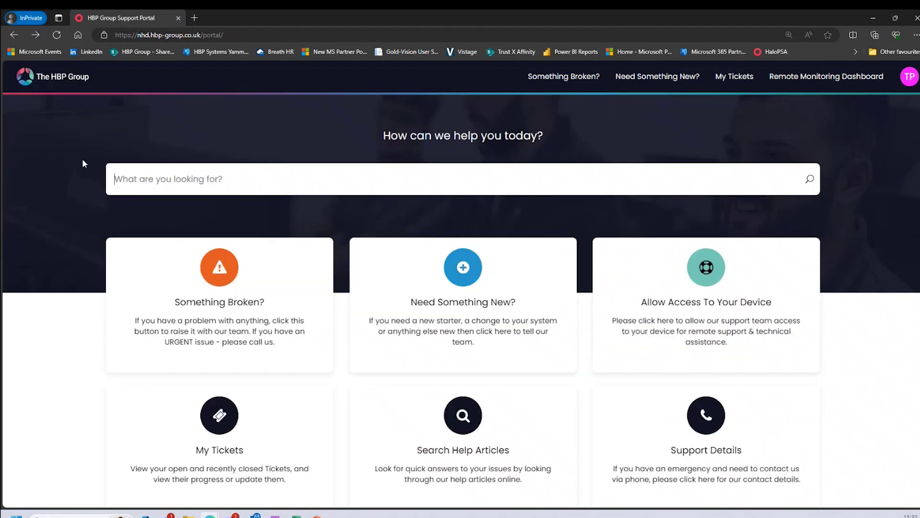
{"action": "left_click", "coordinate": [230, 420]}
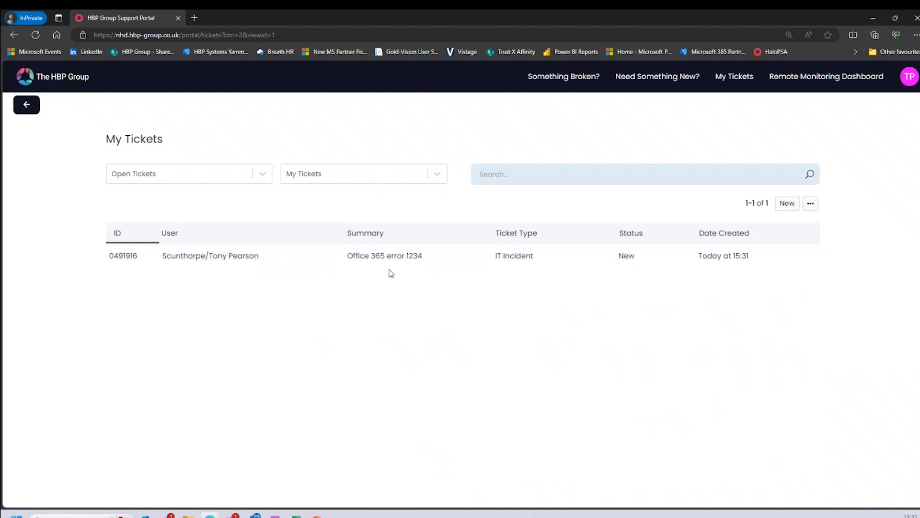
{"action": "key", "text": "alt+Left"}
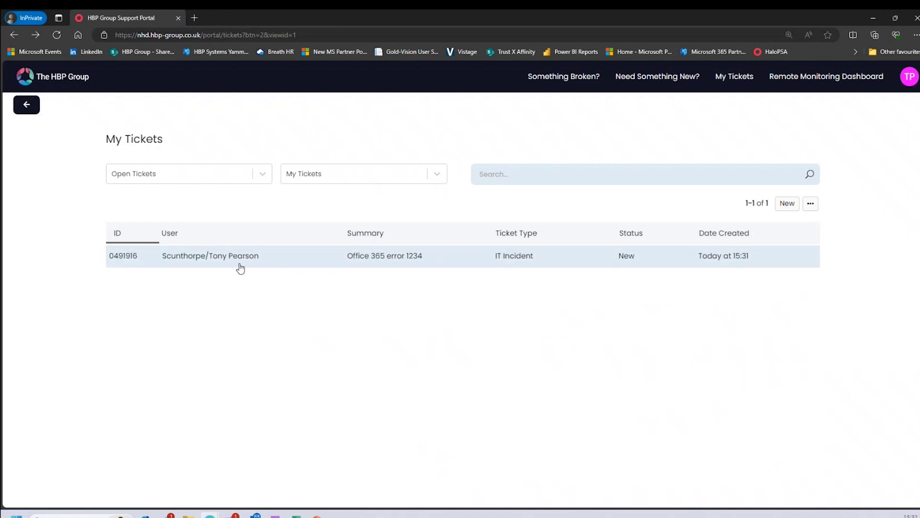
{"action": "left_click", "coordinate": [219, 263]}
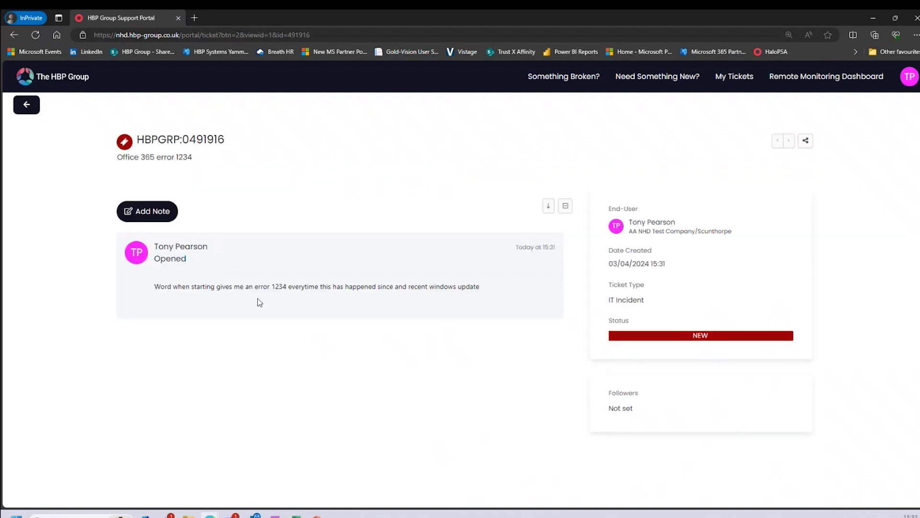
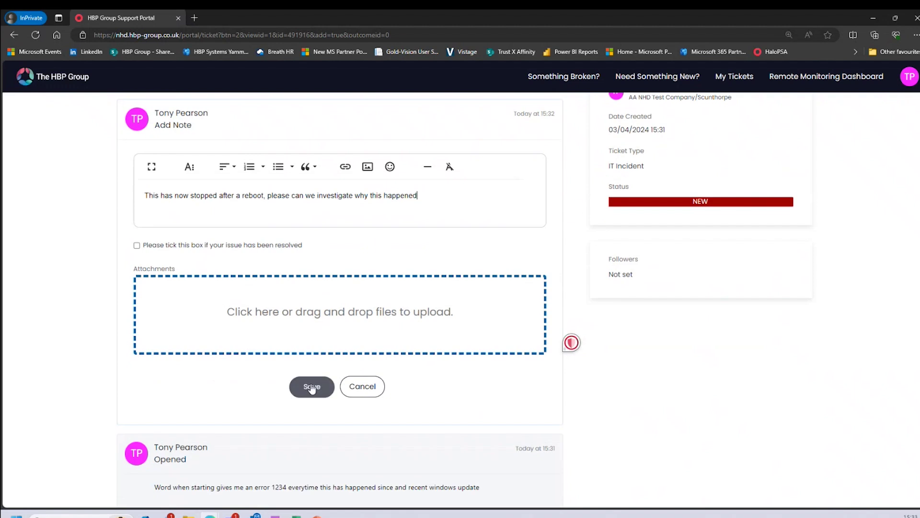
Save the reboot note as a User Update on the ticket and return to the top of it
{"action": "left_click", "coordinate": [310, 385]}
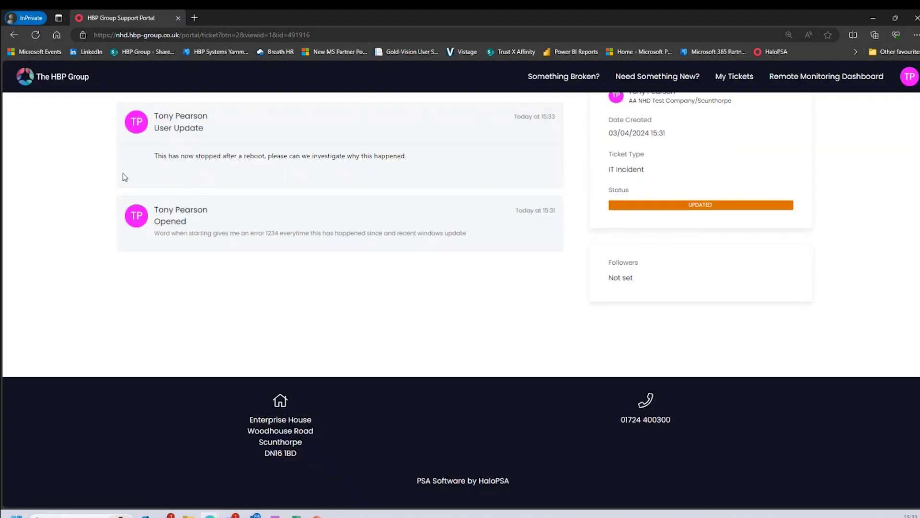
{"action": "scroll", "coordinate": [195, 280], "scroll_direction": "up", "scroll_amount": 3}
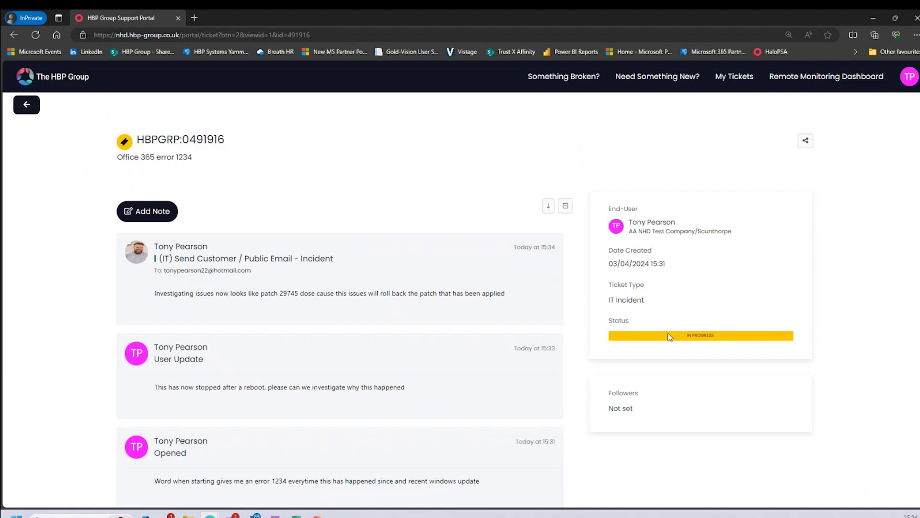
Show tickets for all users and every status in My Tickets, then return to the portal home page
{"action": "left_click", "coordinate": [29, 111]}
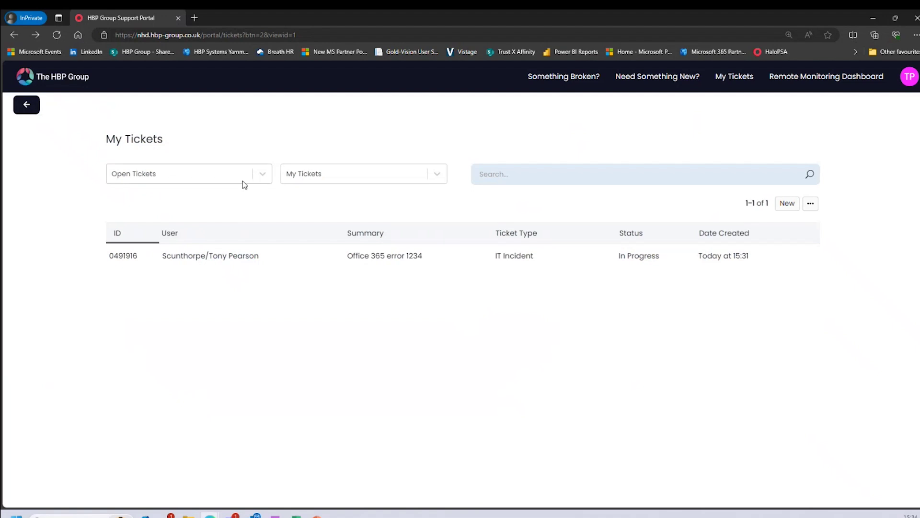
{"action": "left_click", "coordinate": [355, 179]}
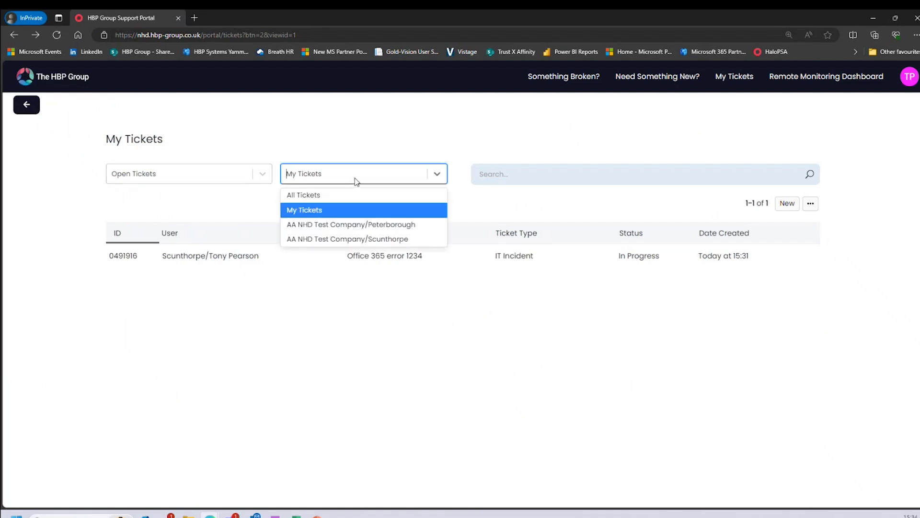
{"action": "left_click", "coordinate": [321, 199]}
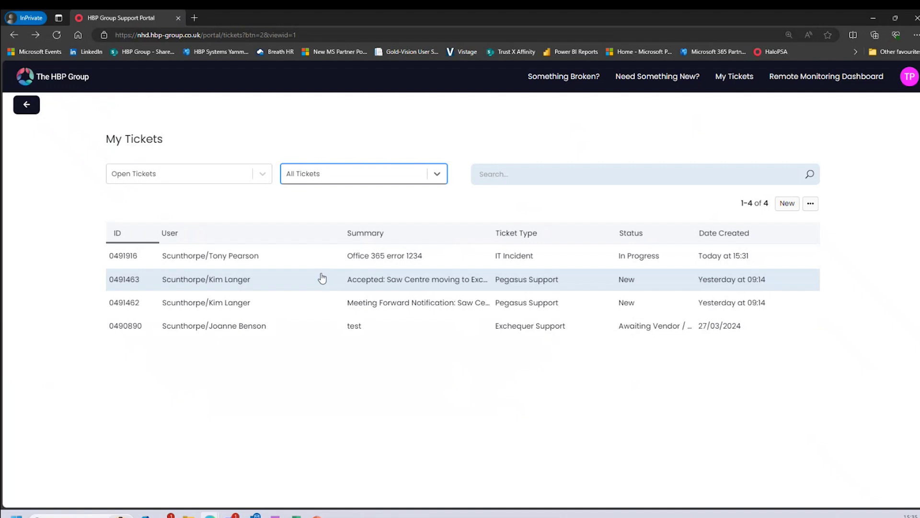
{"action": "left_click", "coordinate": [267, 179]}
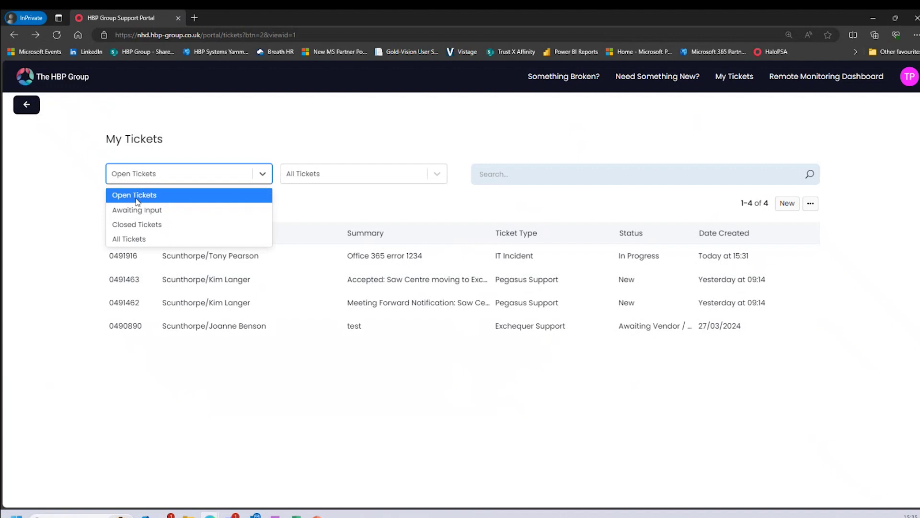
{"action": "left_click", "coordinate": [145, 238]}
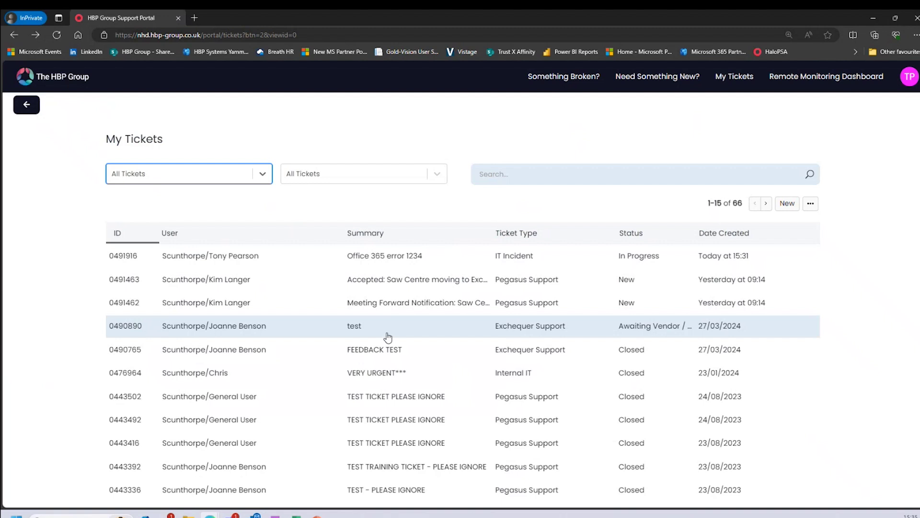
{"action": "scroll", "coordinate": [388, 338], "scroll_direction": "down", "scroll_amount": 3}
{"action": "scroll", "coordinate": [387, 336], "scroll_direction": "up", "scroll_amount": 3}
{"action": "left_click", "coordinate": [36, 114]}
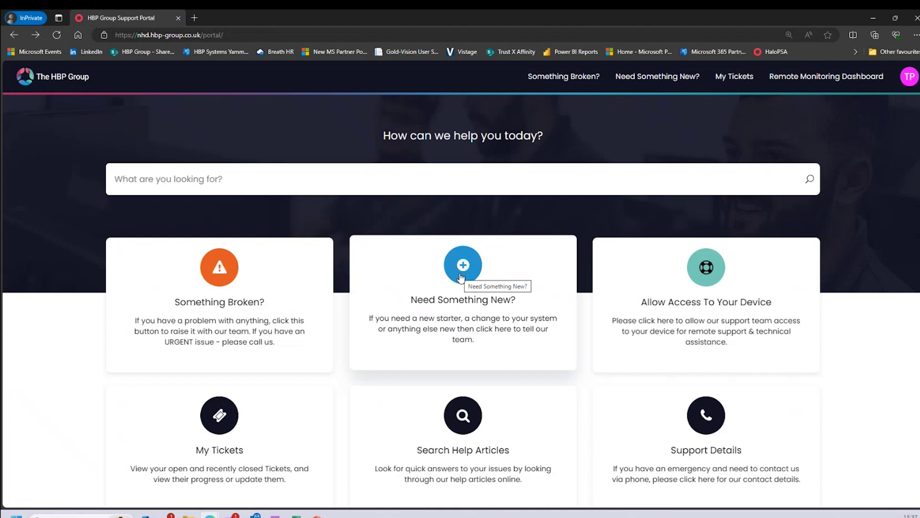
Open Need Something New and its IT Requests category listing Leaver, New Device and New Starter
{"action": "left_click", "coordinate": [460, 277]}
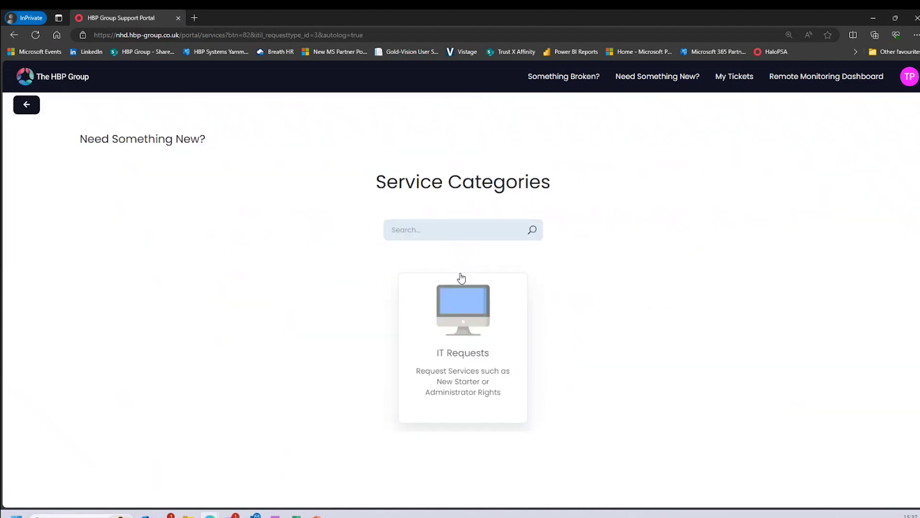
{"action": "left_click", "coordinate": [461, 314]}
{"action": "left_click", "coordinate": [256, 230]}
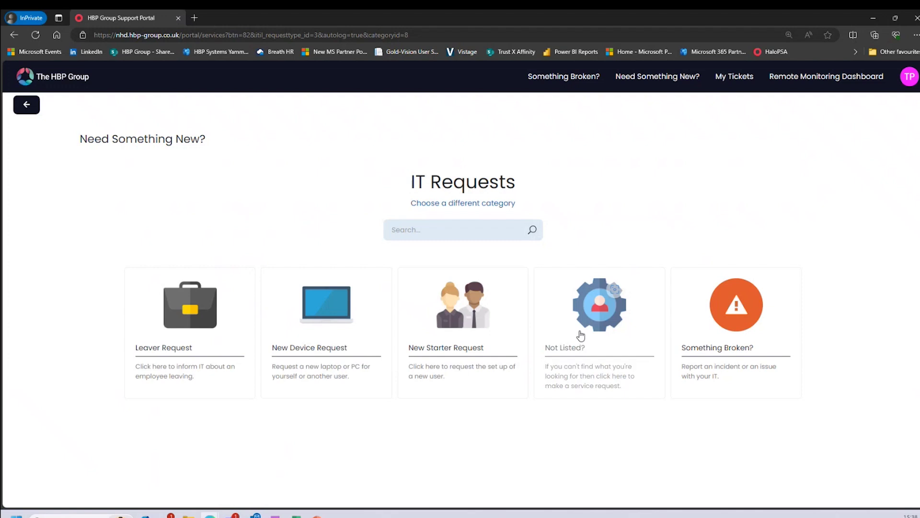
Open the New Starter Request form, prefilled 'New Starter Setup Request', and review every field
{"action": "left_click", "coordinate": [469, 334]}
{"action": "scroll", "coordinate": [469, 333], "scroll_direction": "down", "scroll_amount": 3}
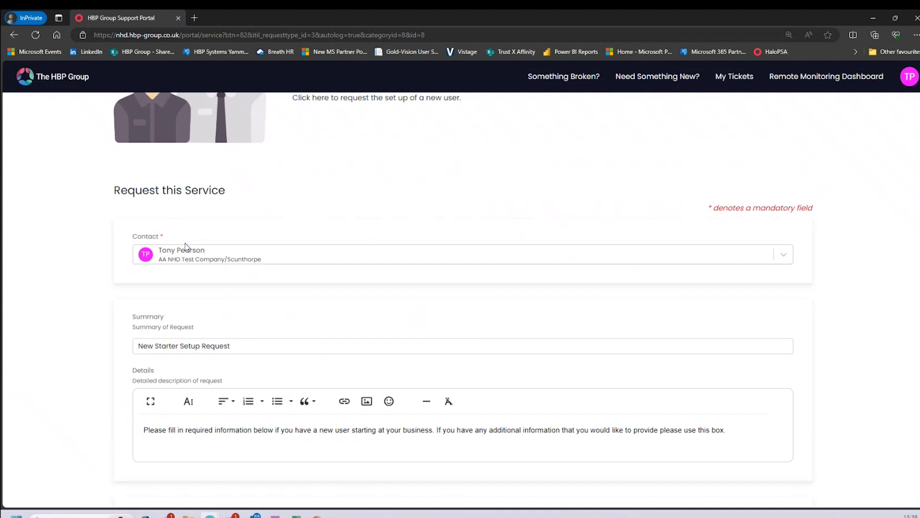
{"action": "scroll", "coordinate": [185, 246], "scroll_direction": "down", "scroll_amount": 2}
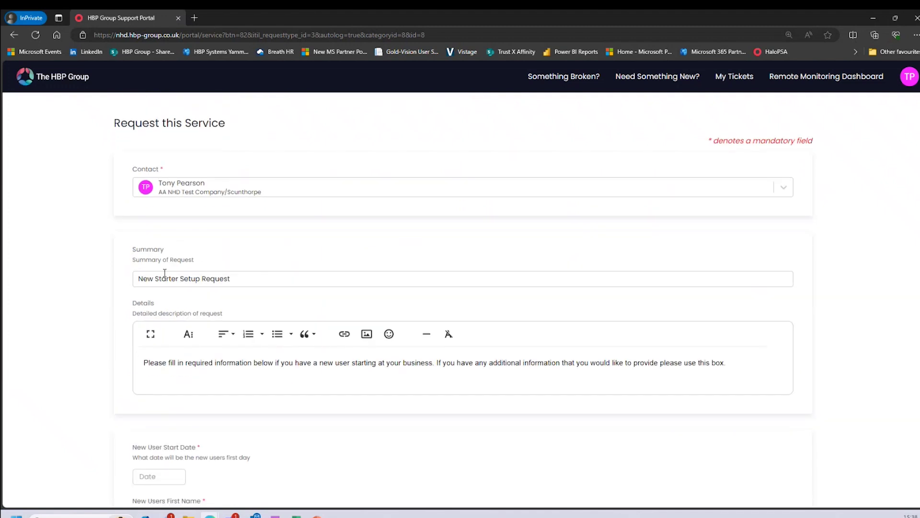
{"action": "scroll", "coordinate": [177, 278], "scroll_direction": "down", "scroll_amount": 2}
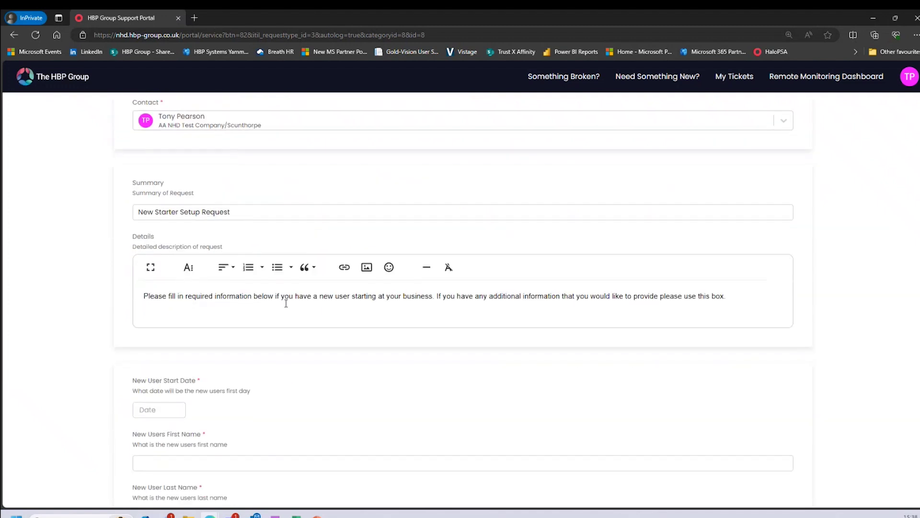
{"action": "scroll", "coordinate": [286, 302], "scroll_direction": "down", "scroll_amount": 1}
{"action": "scroll", "coordinate": [286, 303], "scroll_direction": "down", "scroll_amount": 2}
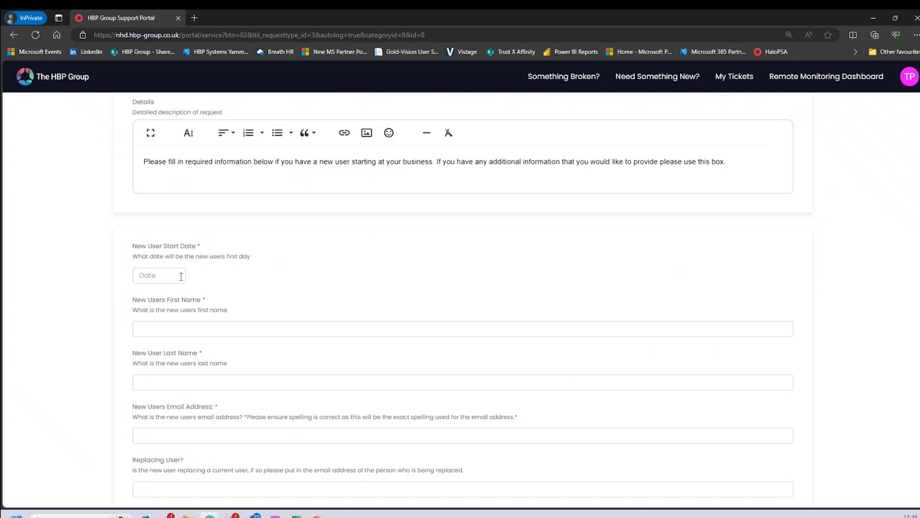
{"action": "scroll", "coordinate": [209, 356], "scroll_direction": "down", "scroll_amount": 2}
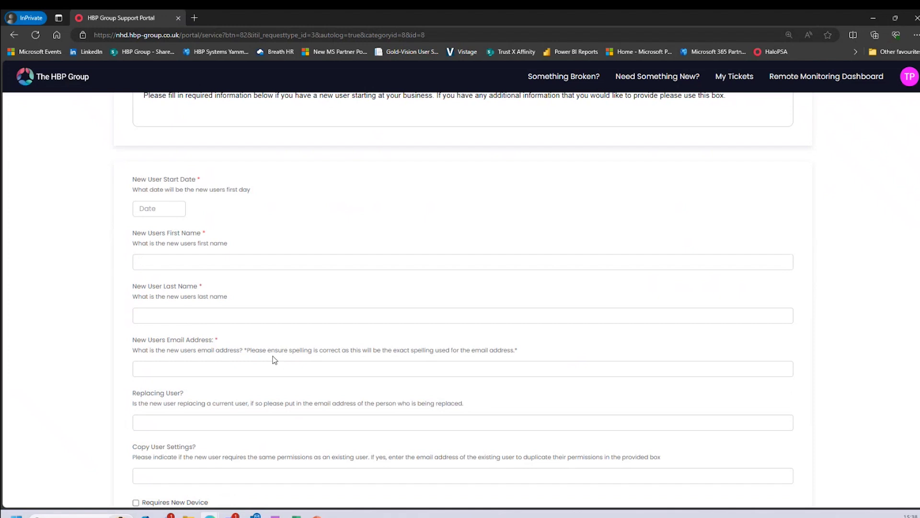
{"action": "scroll", "coordinate": [274, 360], "scroll_direction": "down", "scroll_amount": 2}
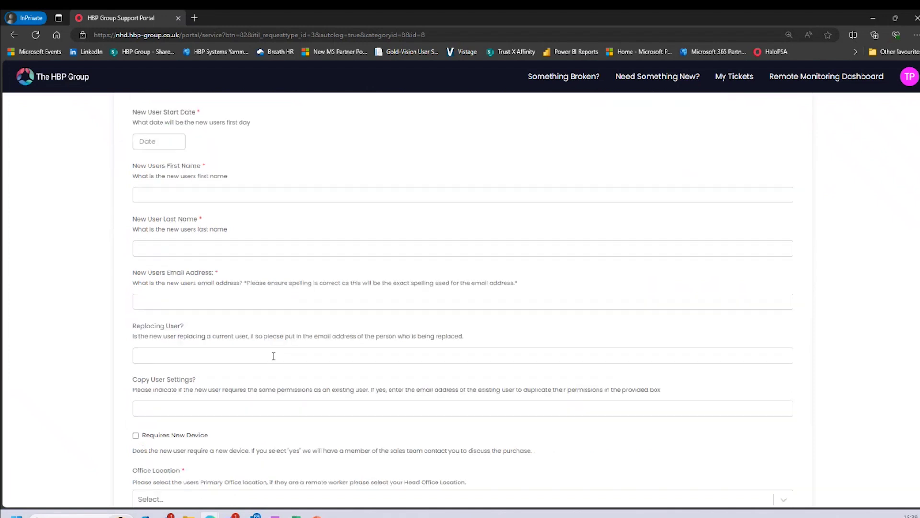
{"action": "scroll", "coordinate": [273, 355], "scroll_direction": "down", "scroll_amount": 2}
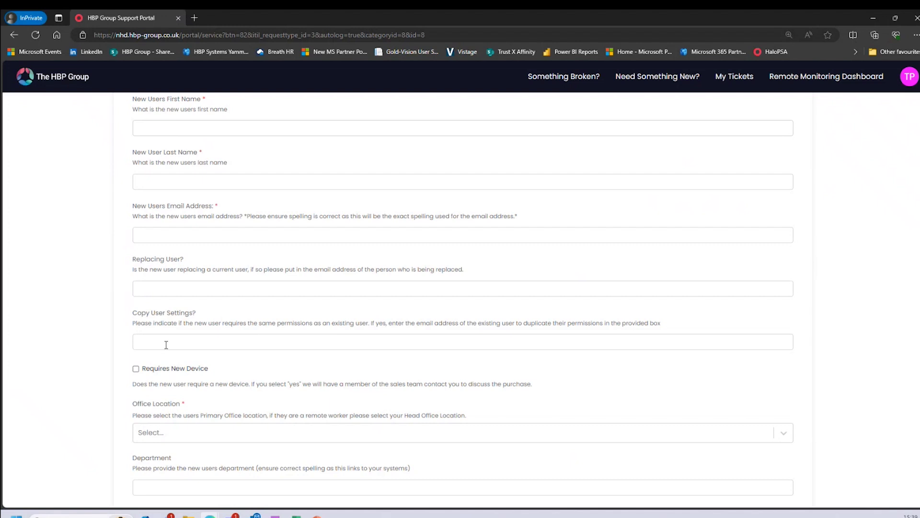
{"action": "scroll", "coordinate": [165, 344], "scroll_direction": "down", "scroll_amount": 2}
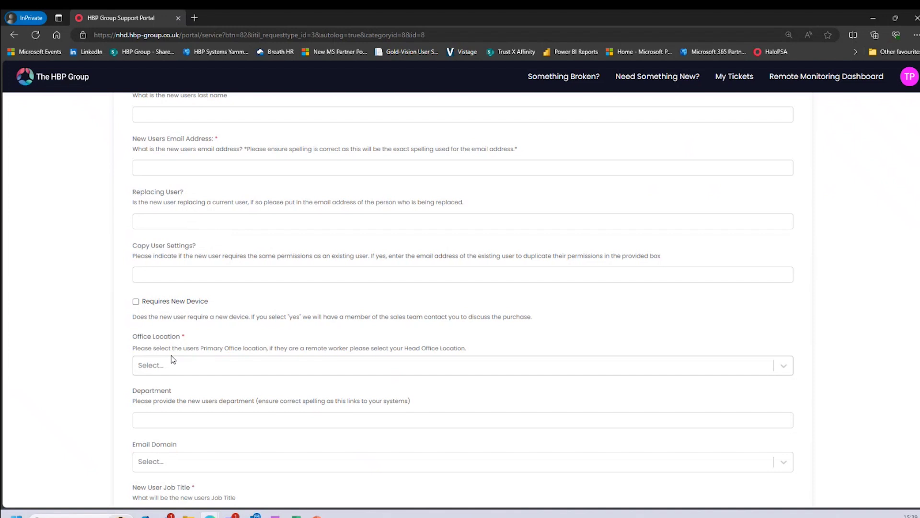
{"action": "scroll", "coordinate": [171, 355], "scroll_direction": "down", "scroll_amount": 3}
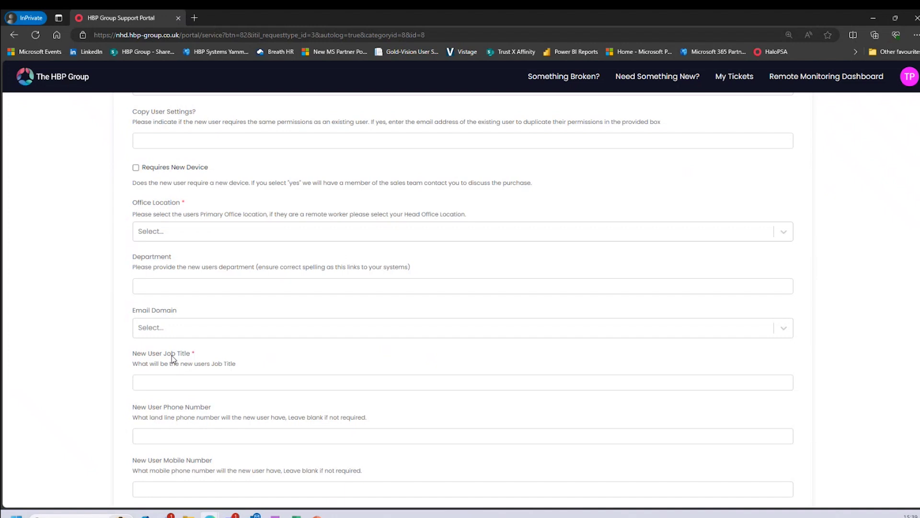
{"action": "scroll", "coordinate": [173, 357], "scroll_direction": "up", "scroll_amount": 15}
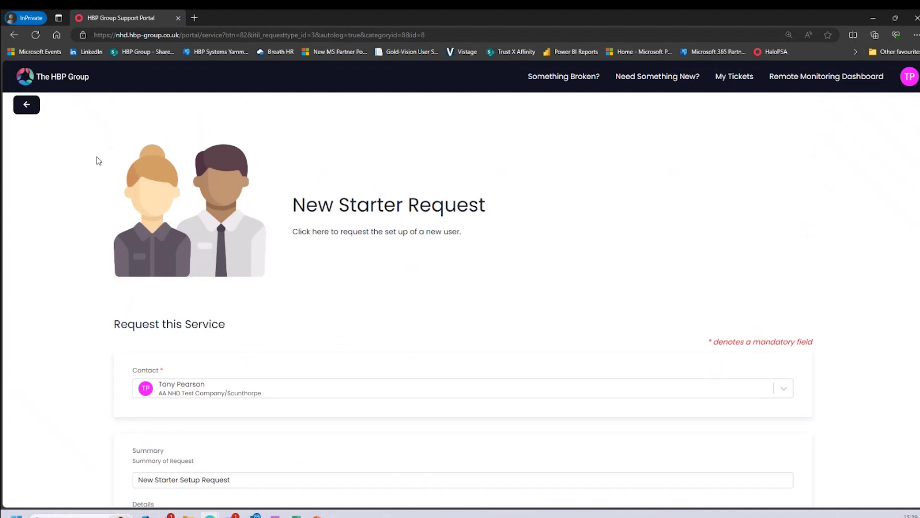
Back out of the New Starter Request form through IT Requests and service categories to the home page
{"action": "left_click", "coordinate": [28, 107]}
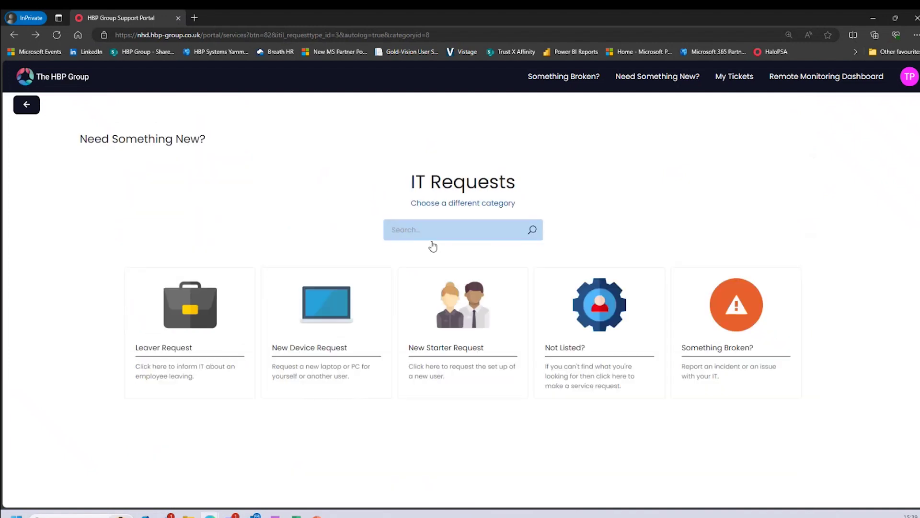
{"action": "left_click", "coordinate": [474, 314]}
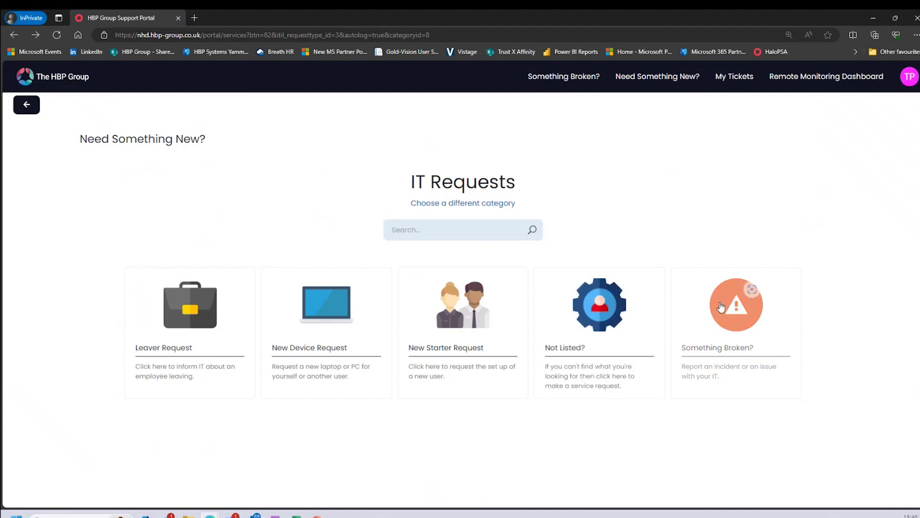
{"action": "left_click", "coordinate": [28, 105]}
{"action": "left_click", "coordinate": [28, 104]}
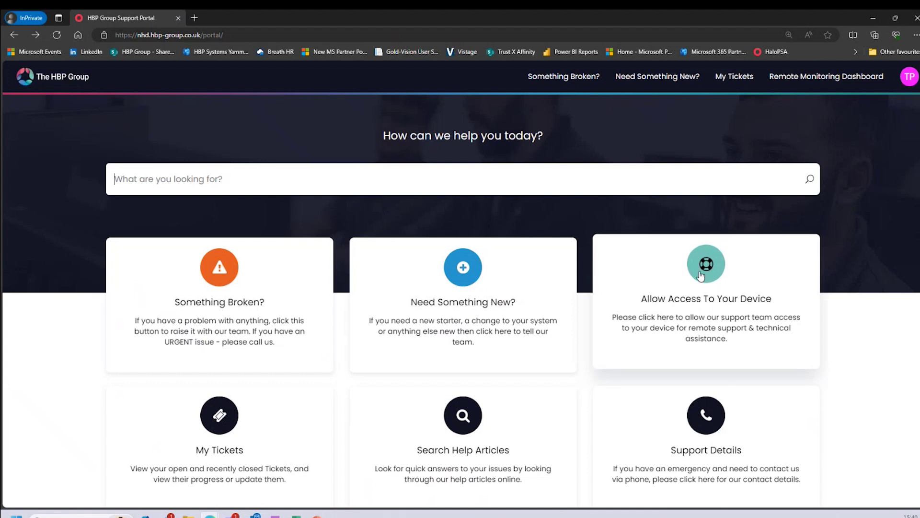
{"action": "left_click", "coordinate": [700, 274]}
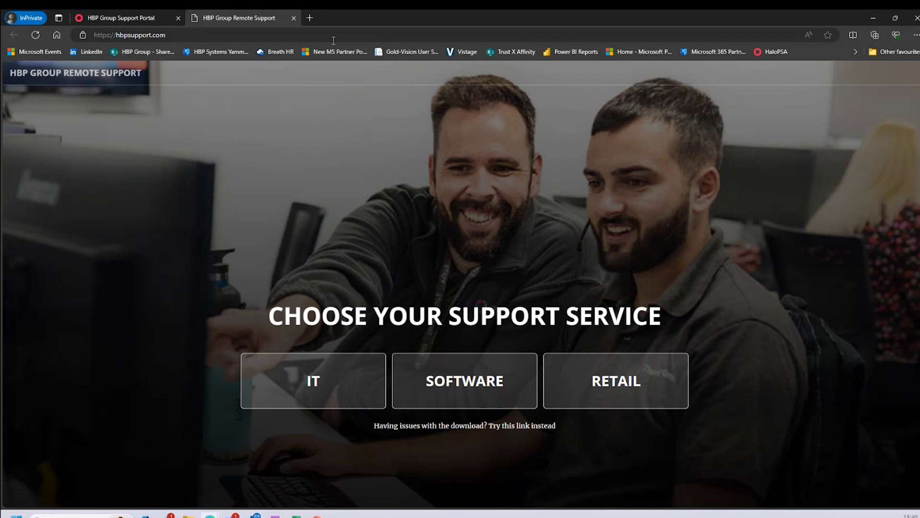
{"action": "left_click", "coordinate": [294, 18]}
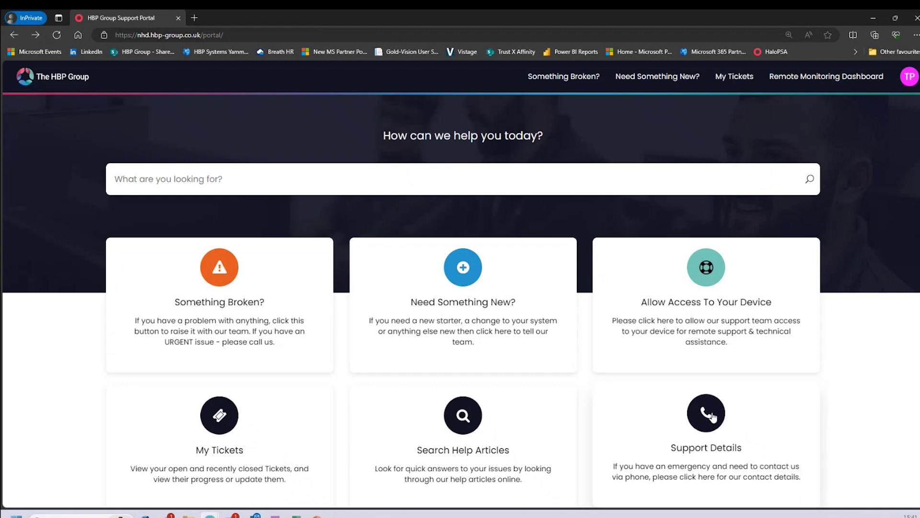
View the KC Support contact details, then return to the support portal's Recent Activity
{"action": "left_click", "coordinate": [708, 417]}
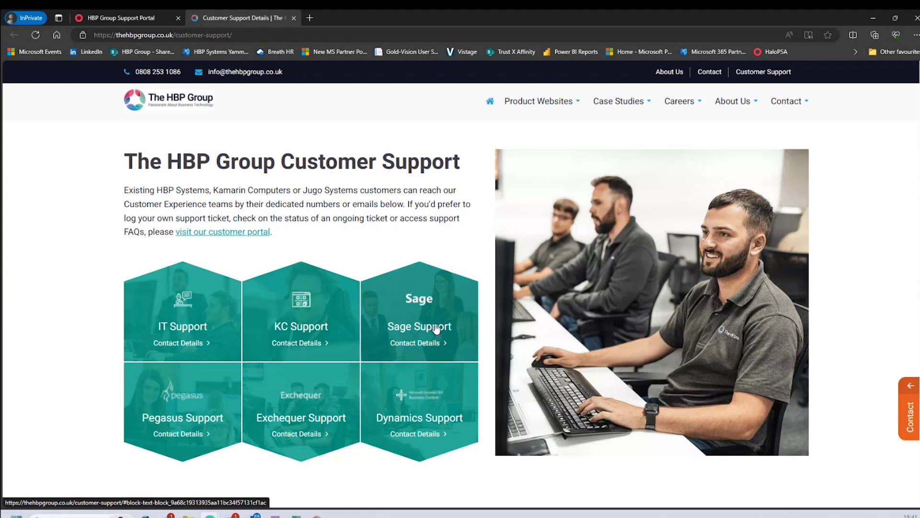
{"action": "left_click", "coordinate": [294, 344]}
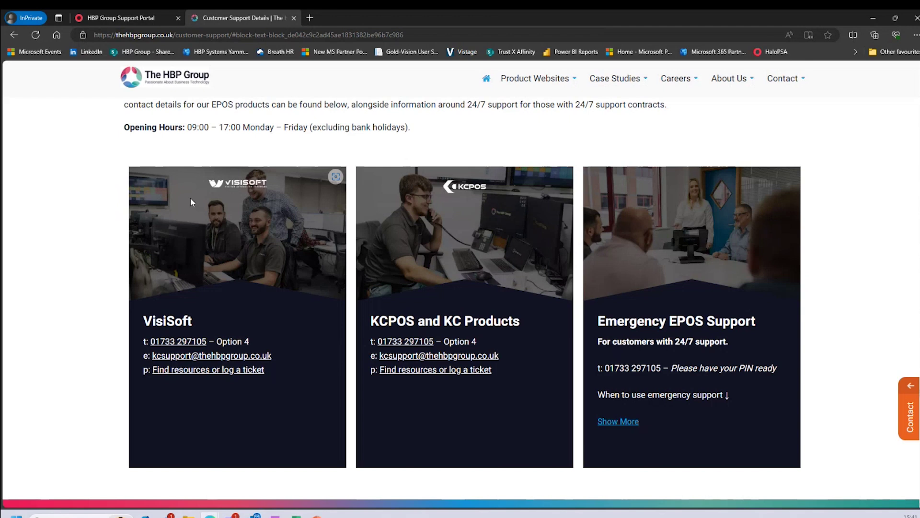
{"action": "left_click", "coordinate": [16, 34]}
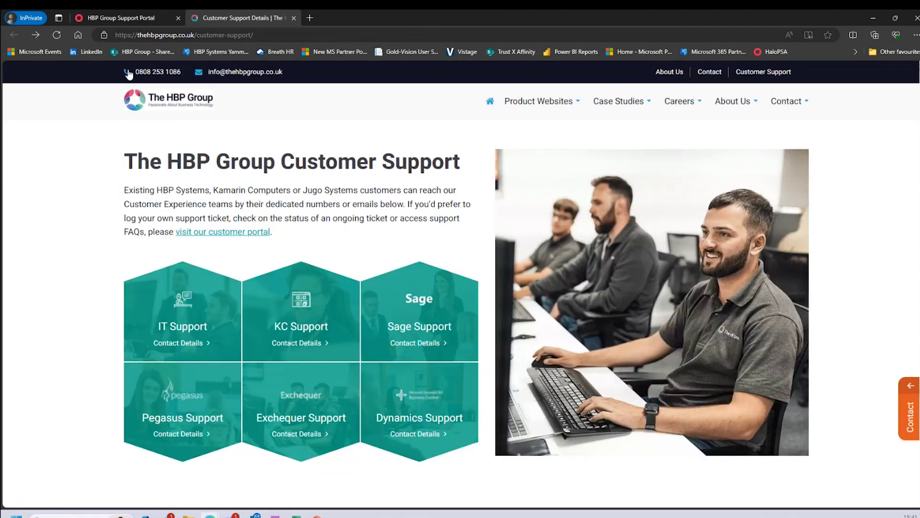
{"action": "left_click", "coordinate": [132, 18]}
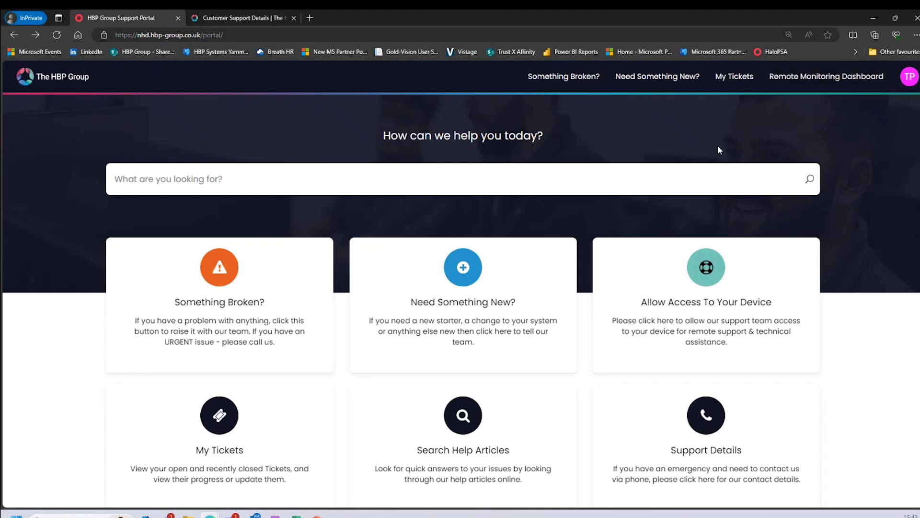
{"action": "scroll", "coordinate": [687, 146], "scroll_direction": "down", "scroll_amount": 5}
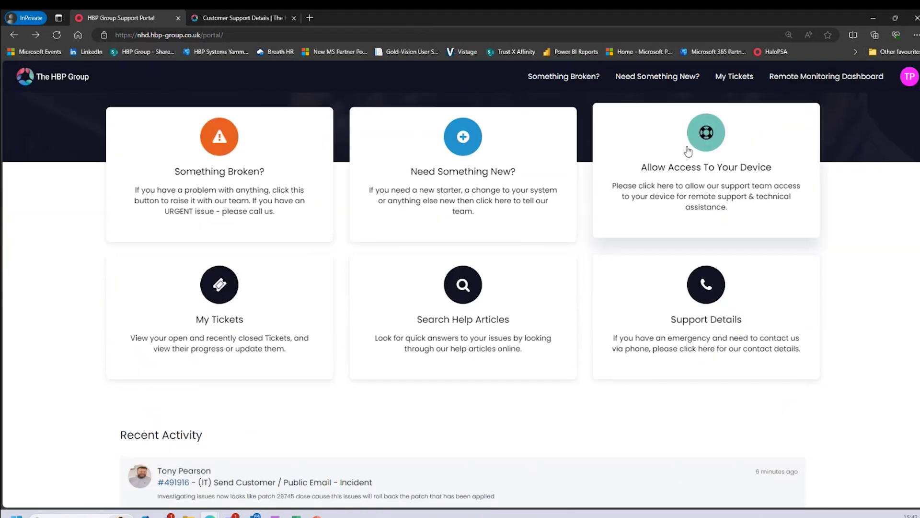